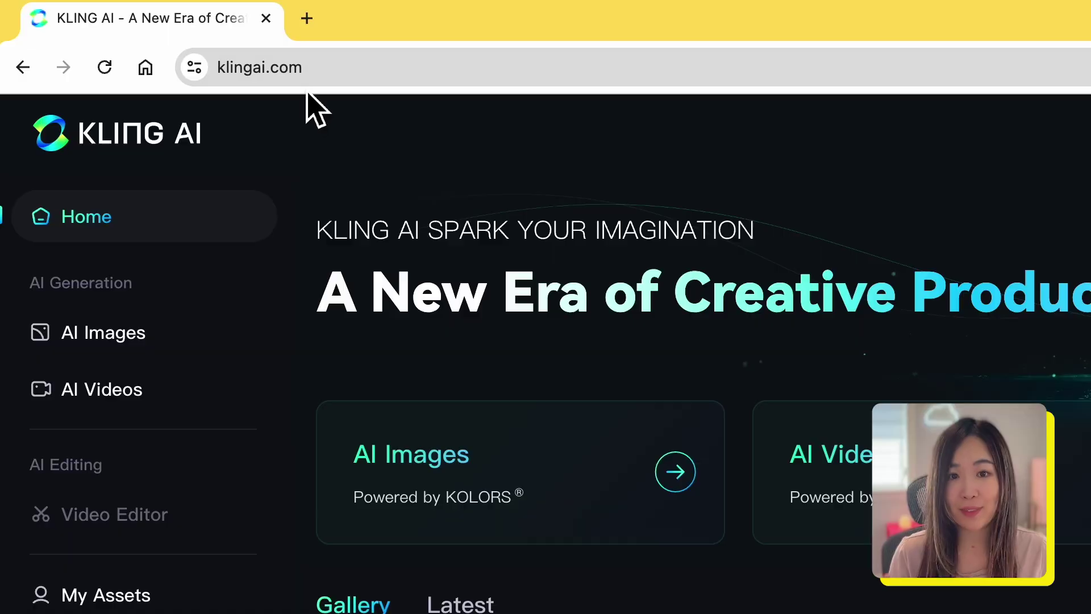
- Sign up for a free account with the account e-mail and a confirmed password, and submit the registration form
scroll(480, 295, down, 10)
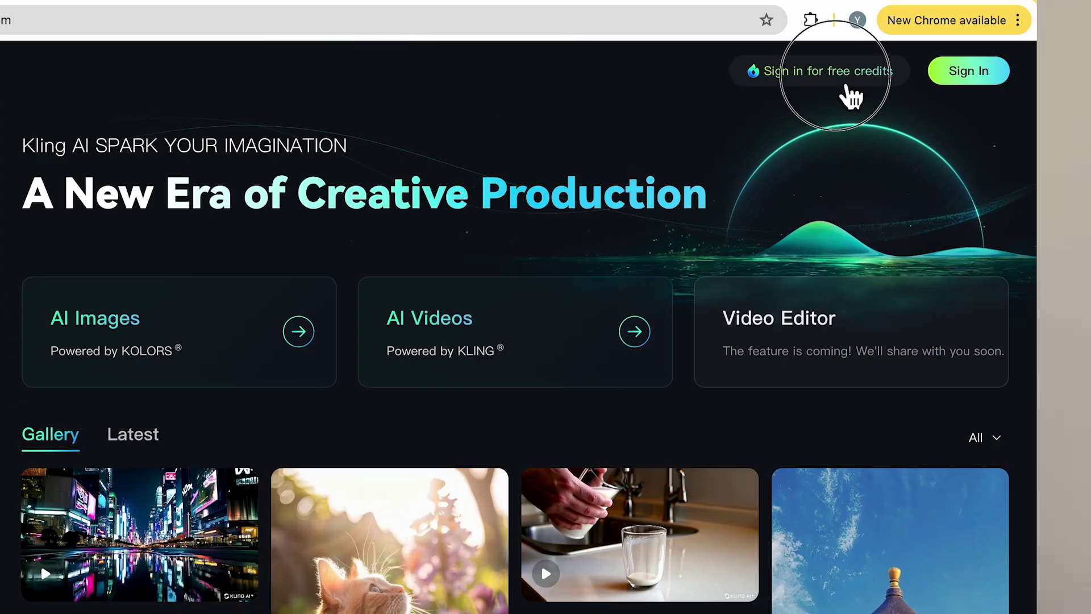
click(840, 71)
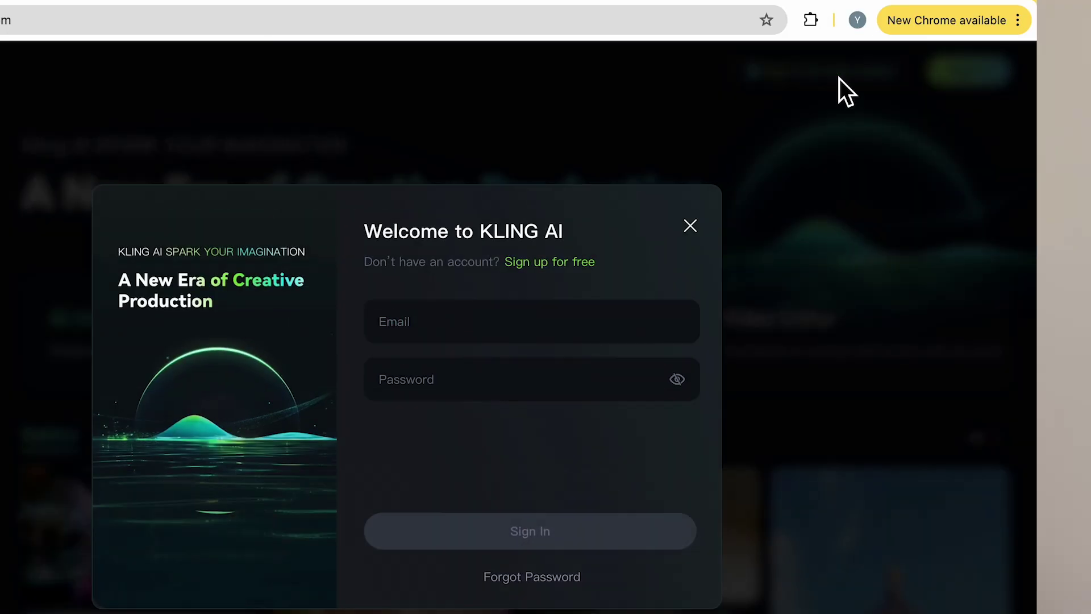
click(550, 261)
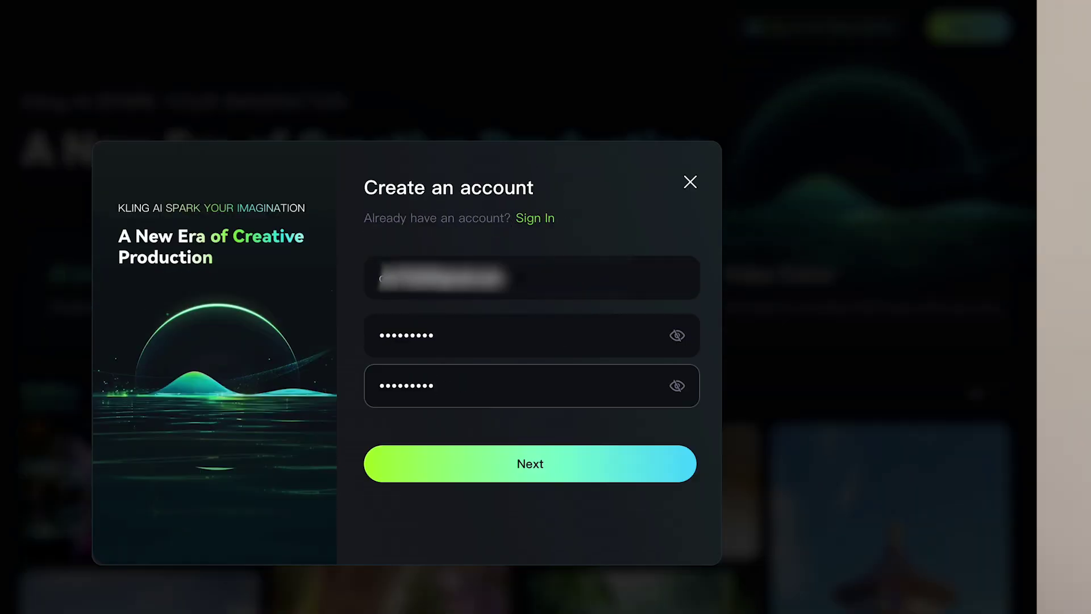
click(558, 477)
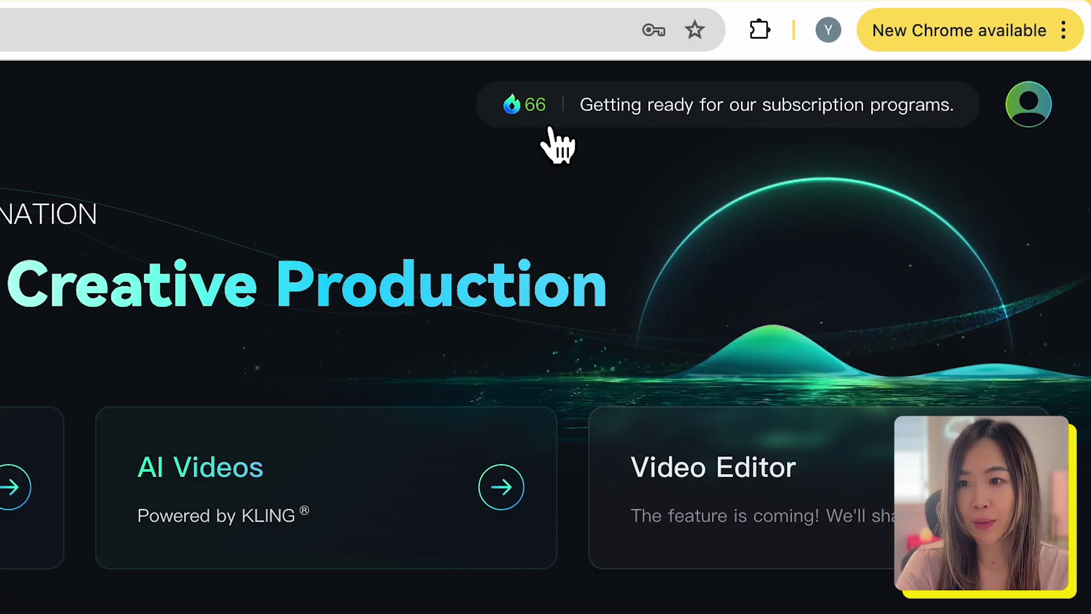
- In AI Videos, enter a text-to-video prompt about a coin-sized panda bathing in noodle soup with a towel on its head, and refresh the hints
mouse_move(554, 128)
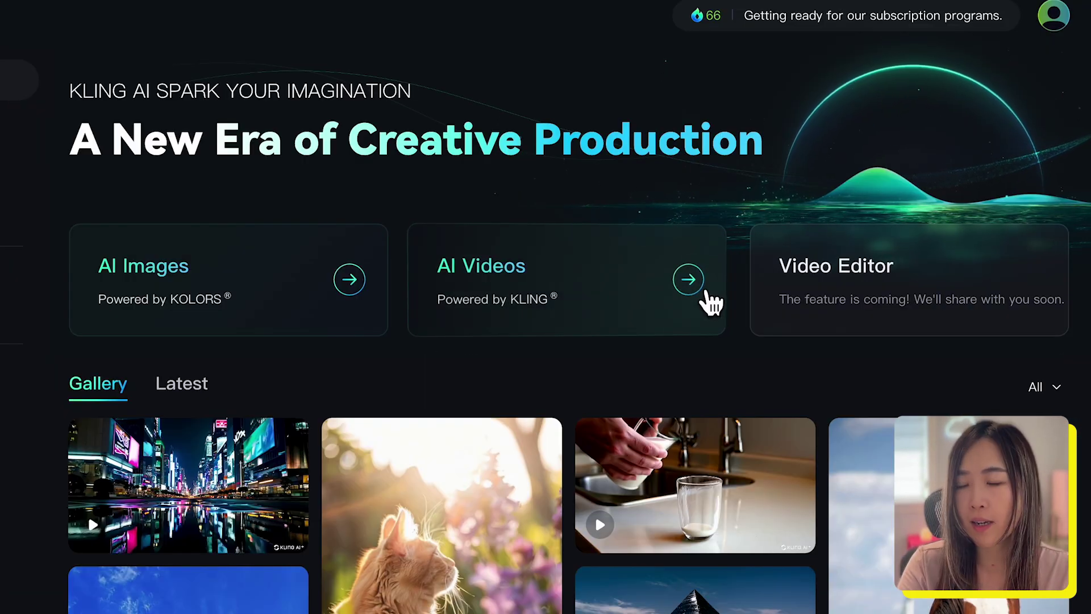
click(702, 298)
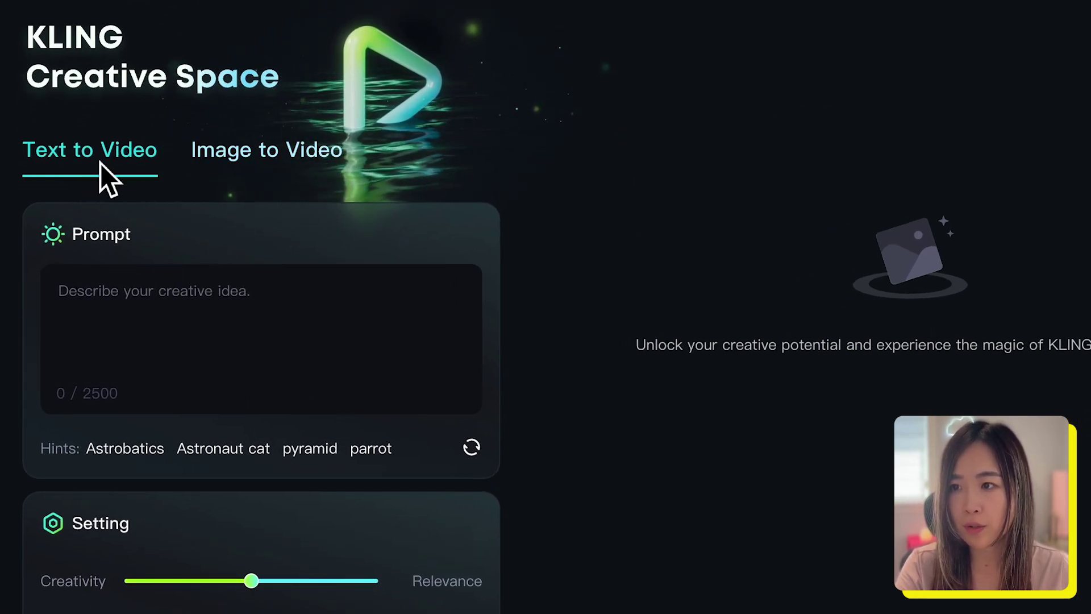
click(102, 301)
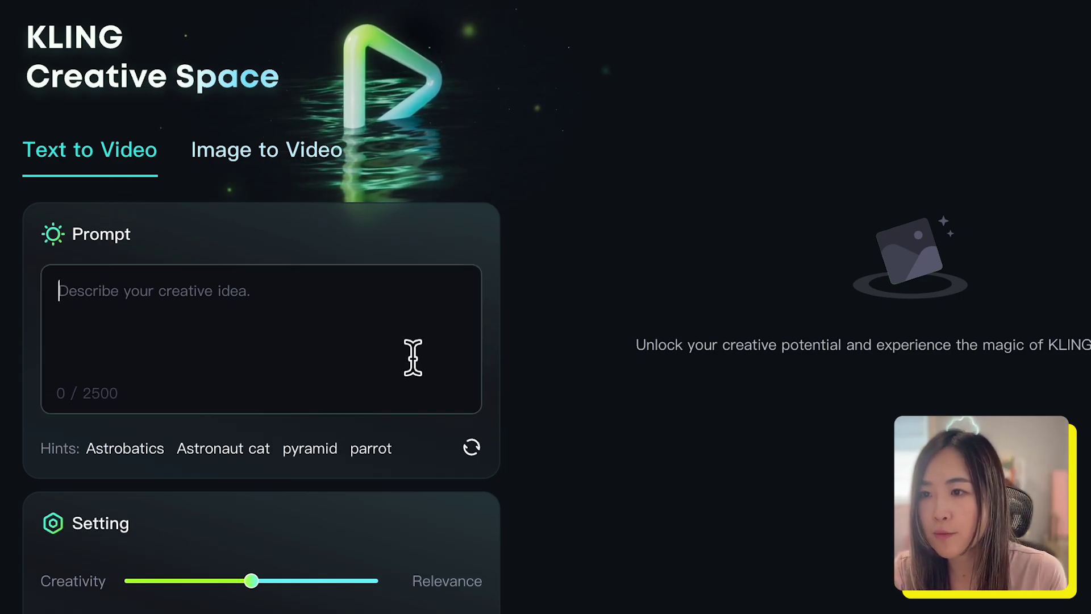
click(229, 380)
key(ctrl+v)
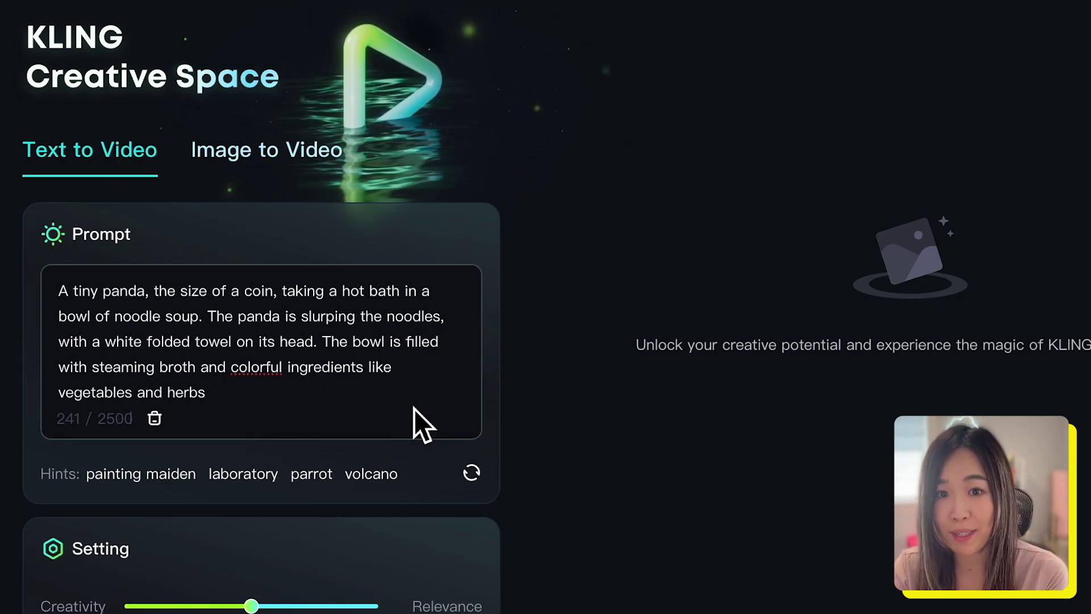
click(471, 477)
click(472, 478)
- Try the Creativity–Relevance balance at 0.15 and 0.8, and return it to the midpoint
scroll(467, 511, down, 5)
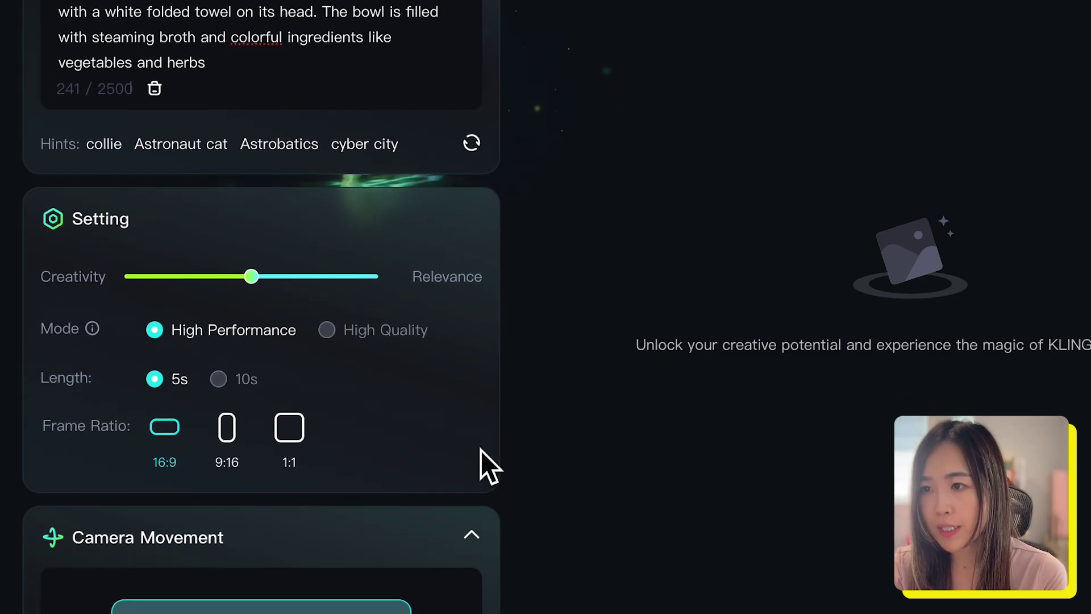
click(250, 277)
drag(258, 295, 171, 294)
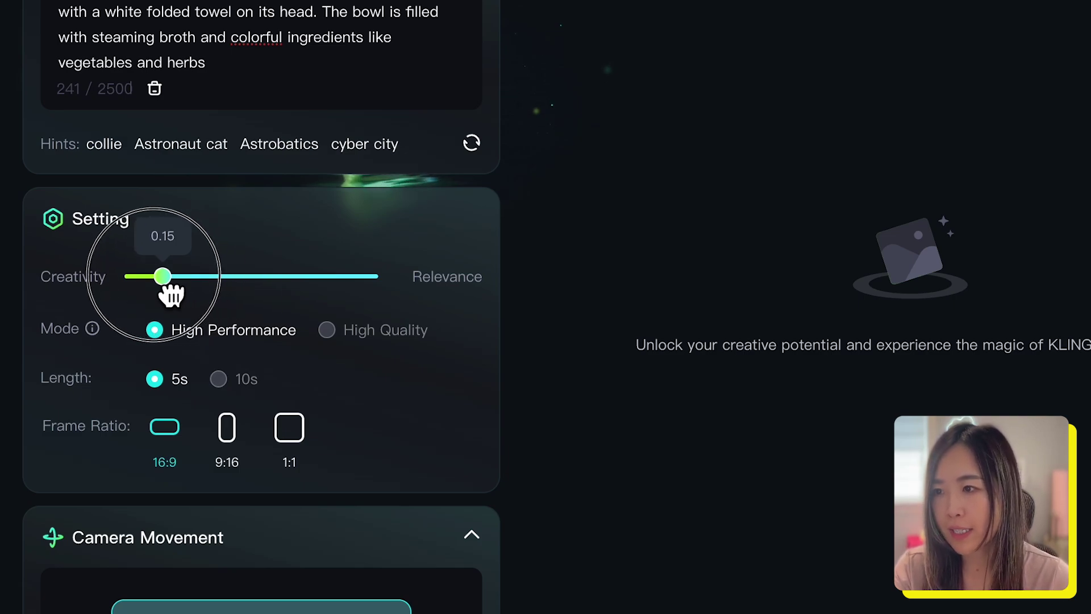
drag(170, 295, 343, 314)
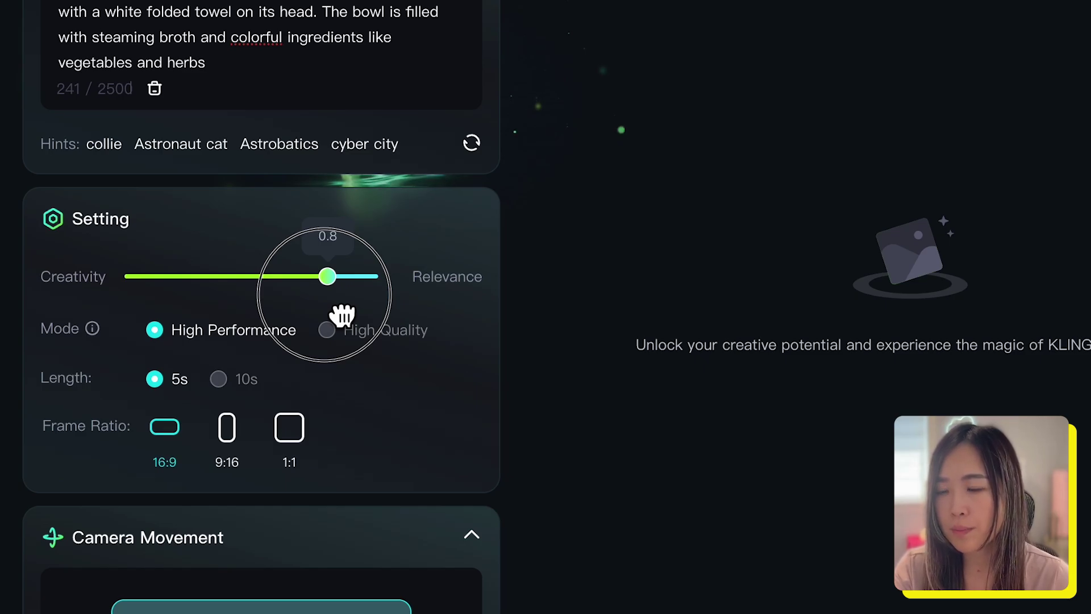
drag(342, 314, 251, 305)
- Examine the explanation of the generation modes, the video length options and the frame ratio dimensions
mouse_move(336, 333)
mouse_move(93, 330)
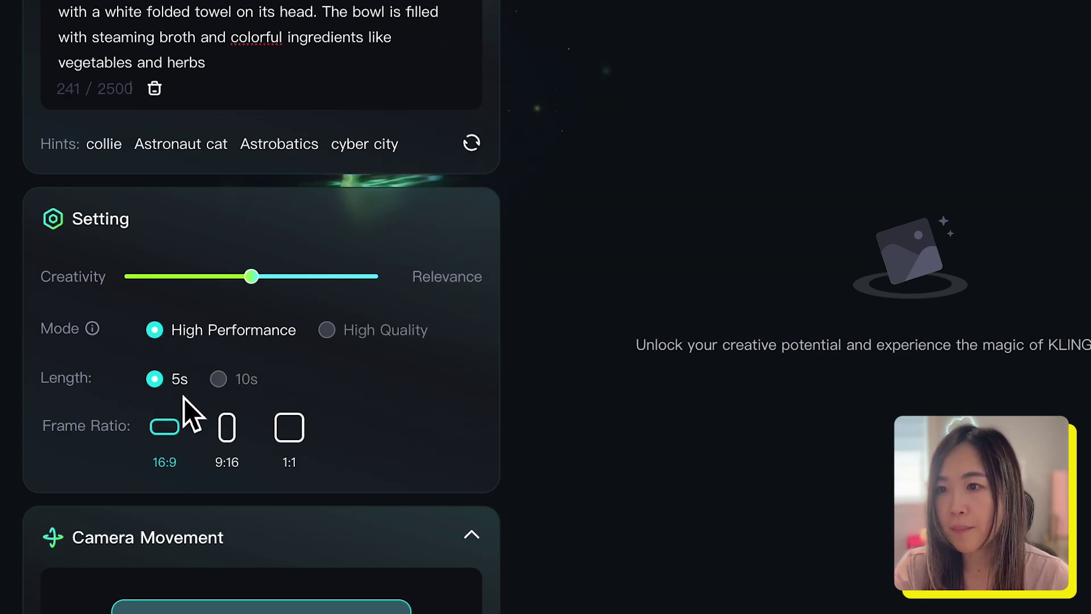
mouse_move(221, 378)
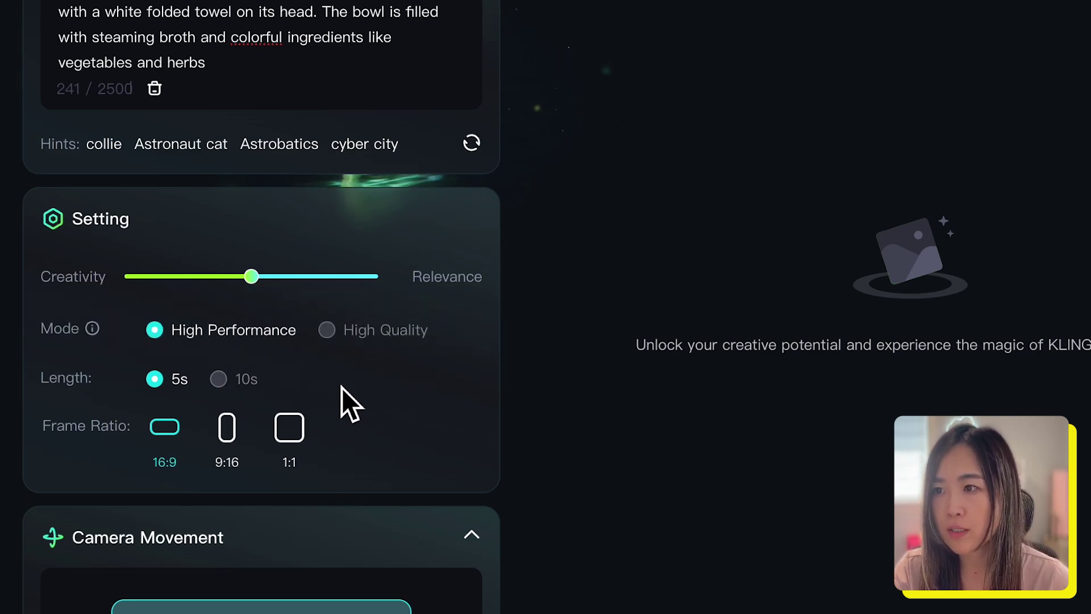
mouse_move(167, 468)
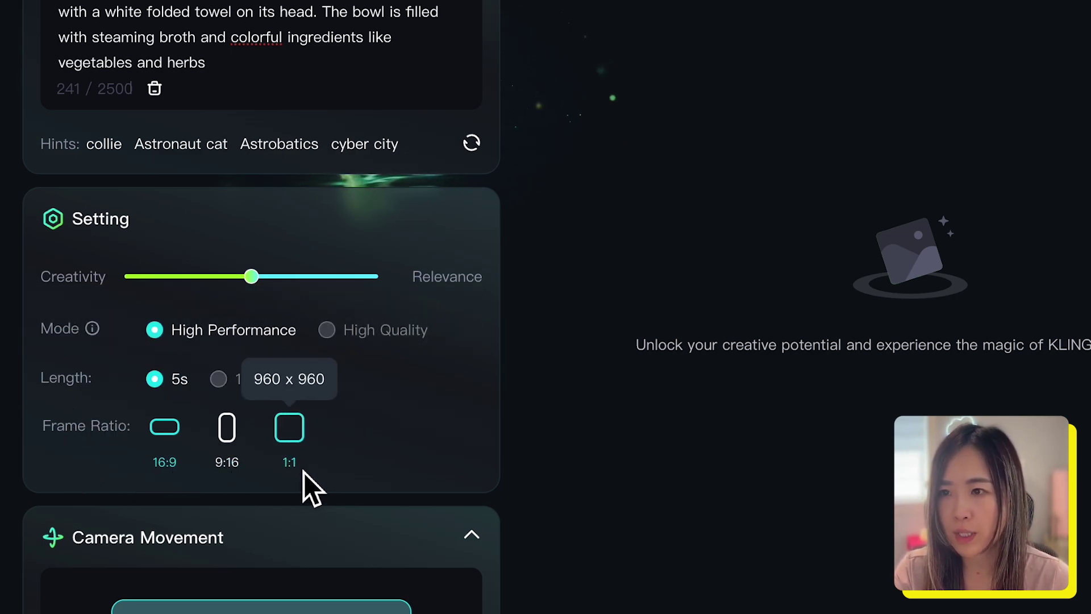
- Try the Zoom camera movement with a value of -0.2
scroll(445, 459, down, 2)
scroll(445, 459, down, 7)
click(340, 324)
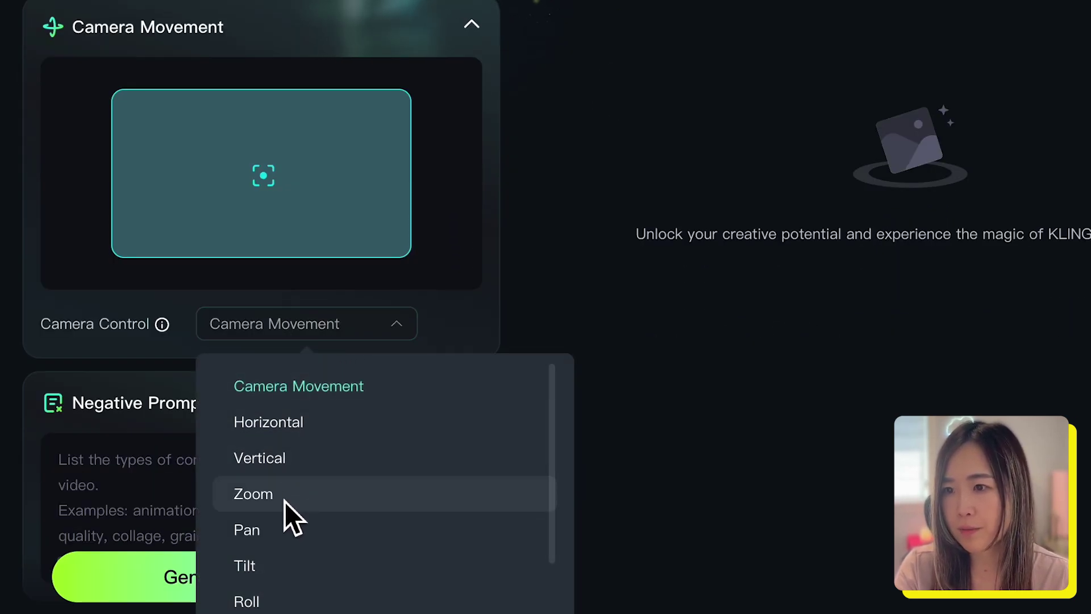
click(284, 501)
click(285, 367)
mouse_move(286, 367)
mouse_down()
mouse_move(339, 373)
mouse_move(237, 370)
mouse_move(282, 385)
mouse_up()
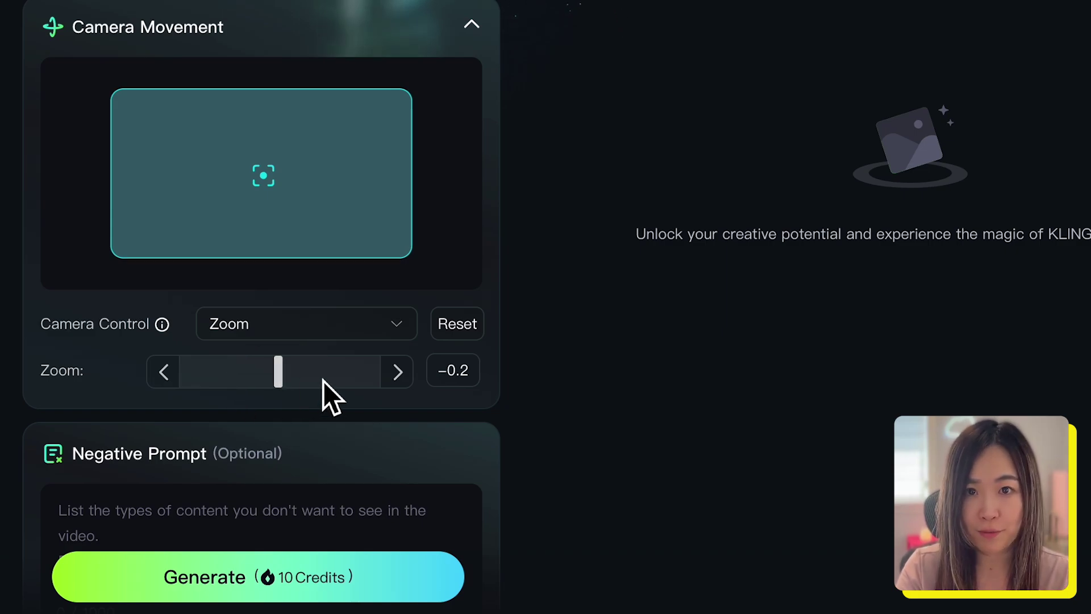
- Set the negative prompt to "blur, distortion, low quality" and generate the panda video
scroll(401, 372, down, 2)
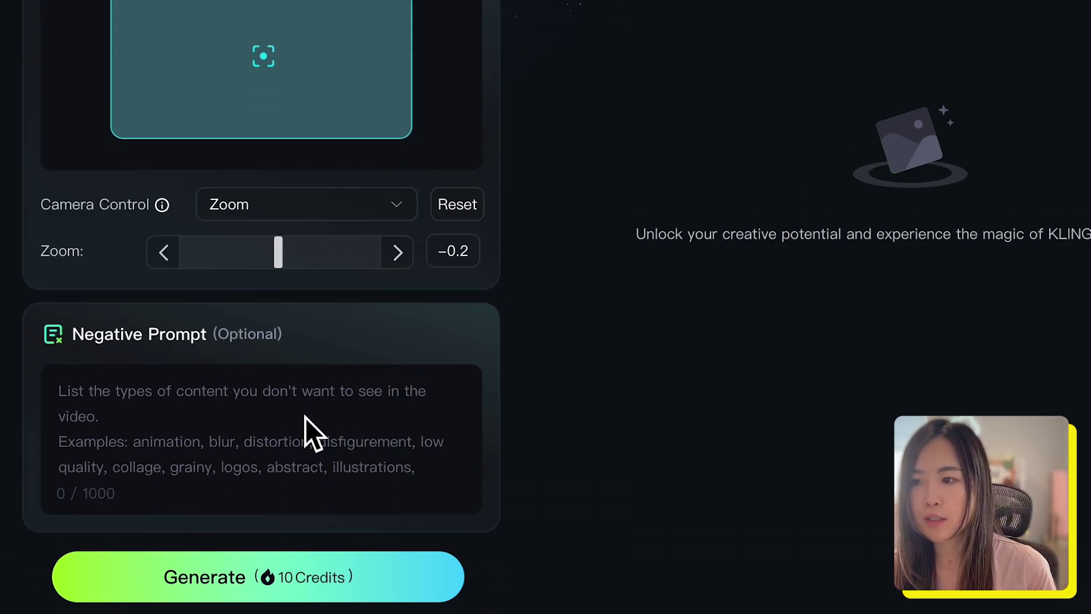
click(368, 405)
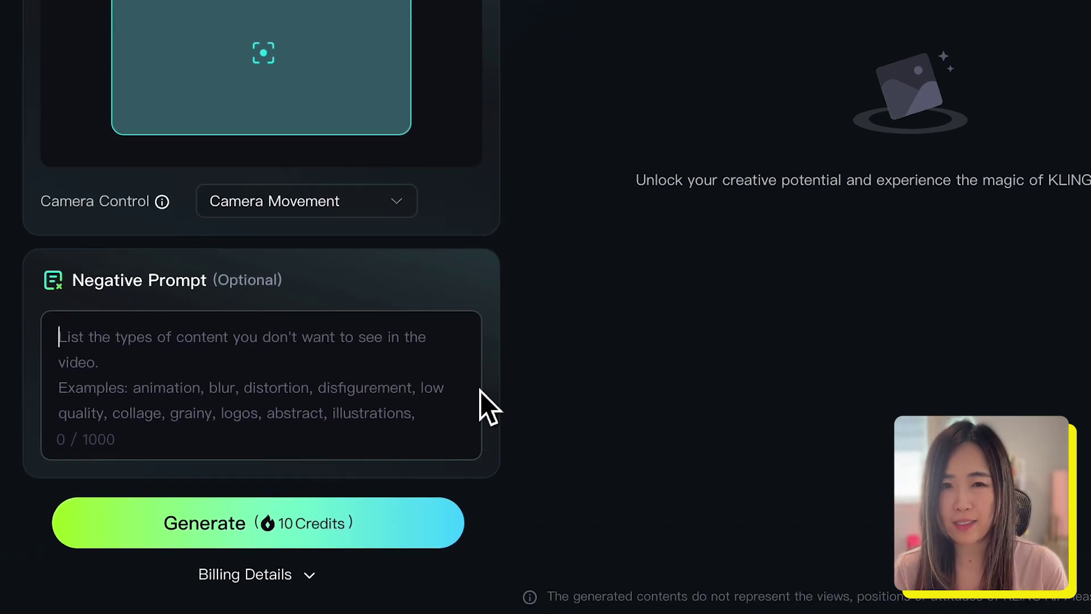
key(ctrl+v)
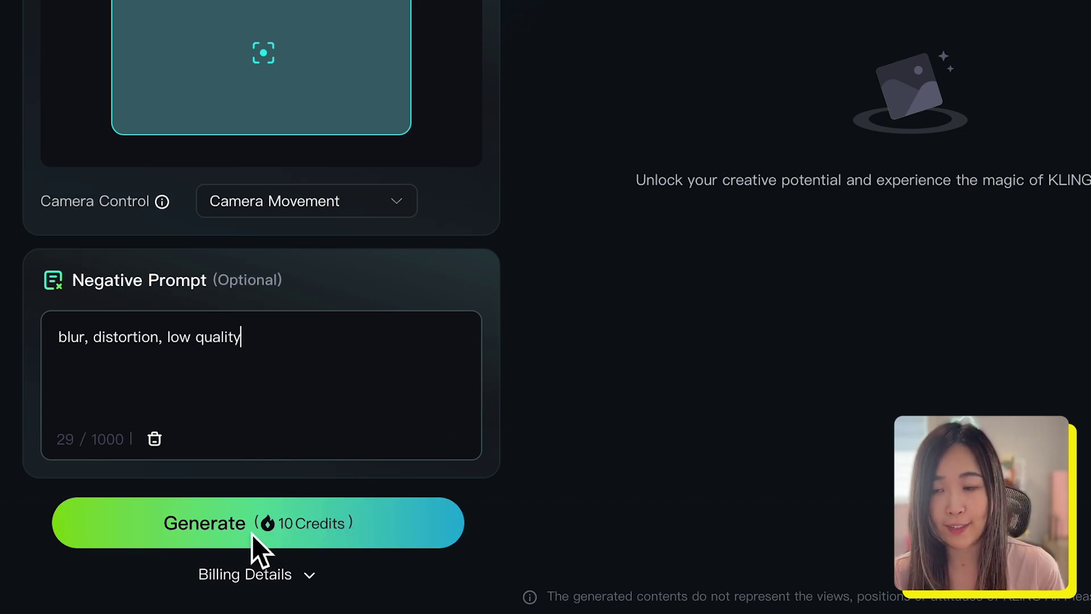
click(307, 572)
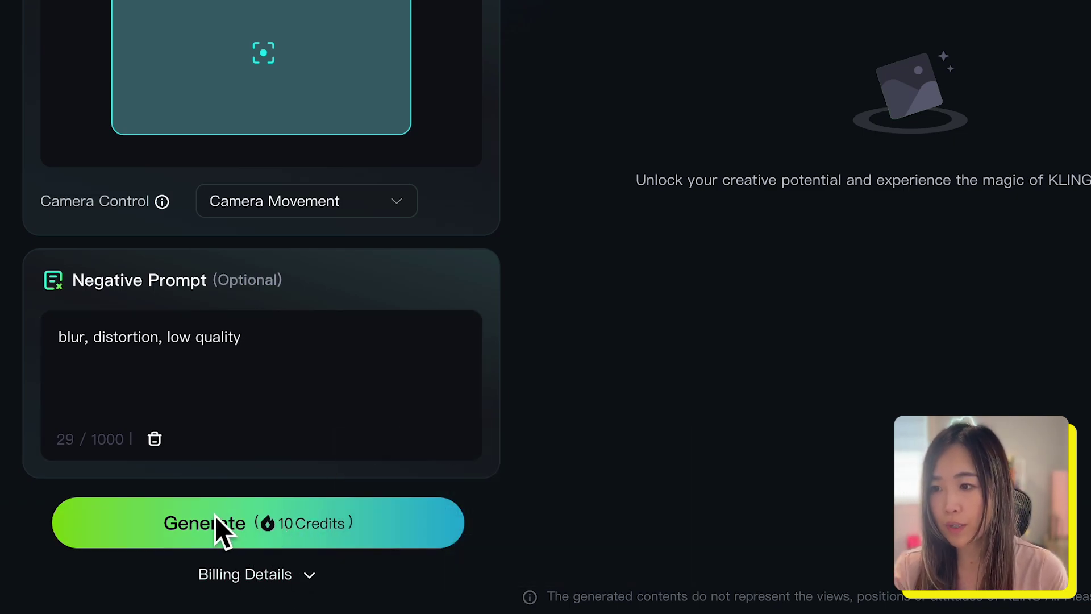
click(315, 526)
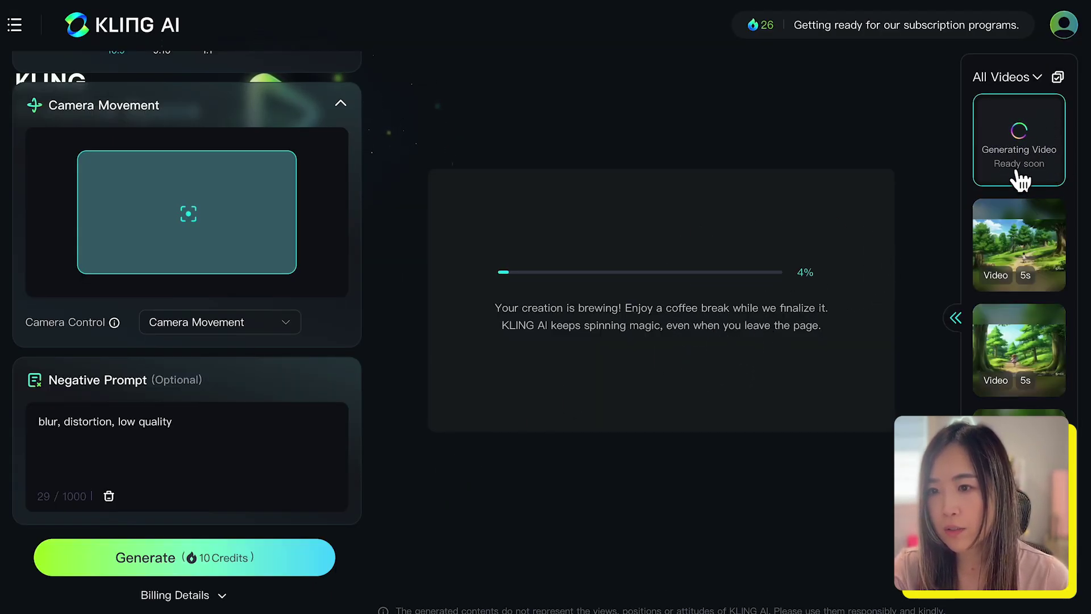
- Expand the video history in detail view and reopen the most recent forest-girl video for editing with its original prompt
click(968, 330)
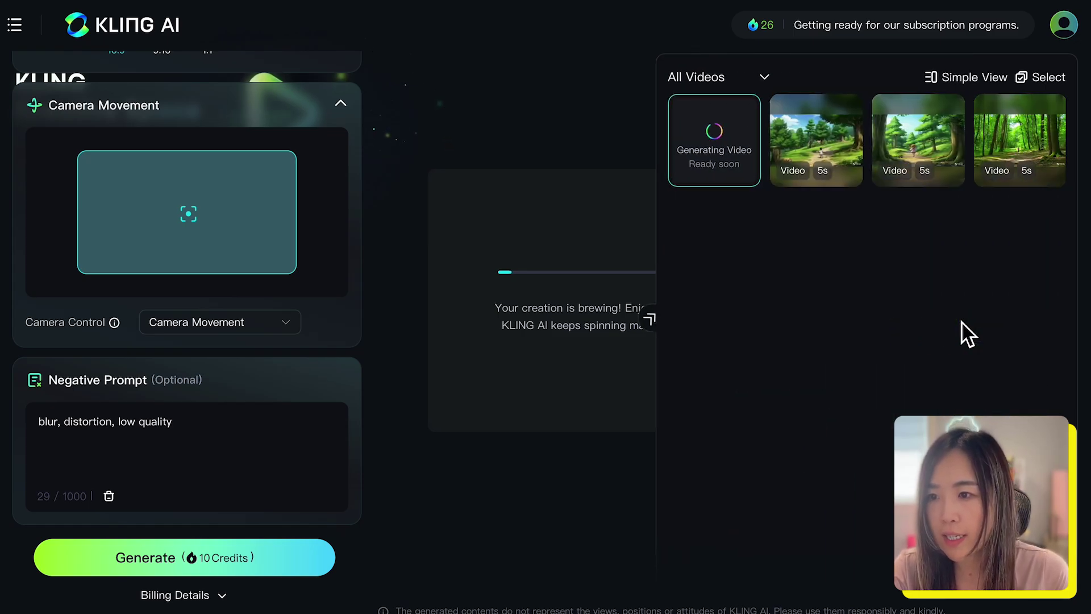
click(975, 77)
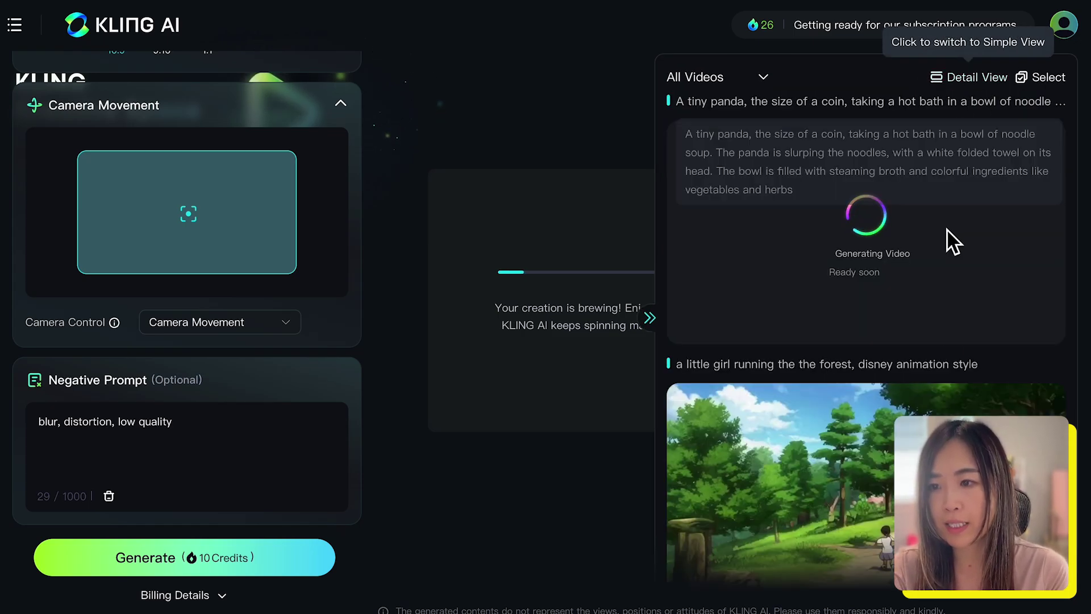
scroll(947, 230, down, 5)
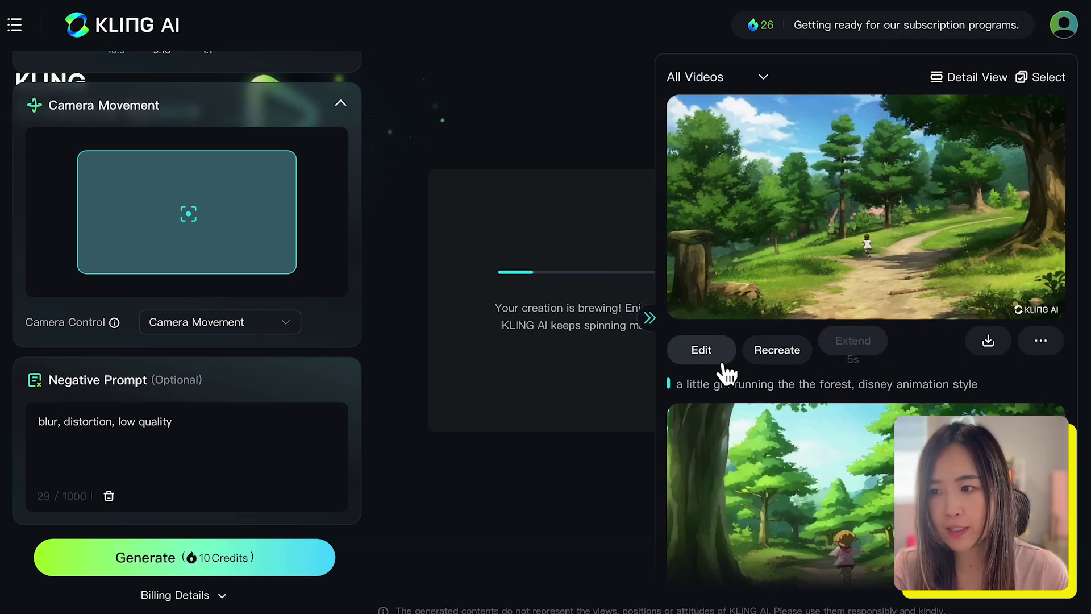
click(702, 349)
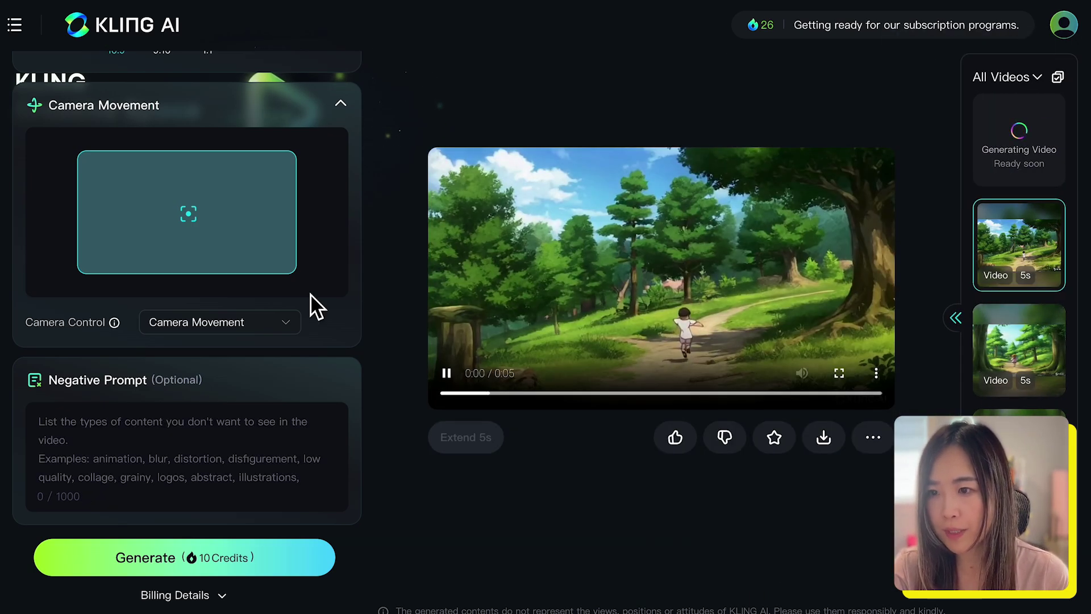
scroll(236, 276, up, 5)
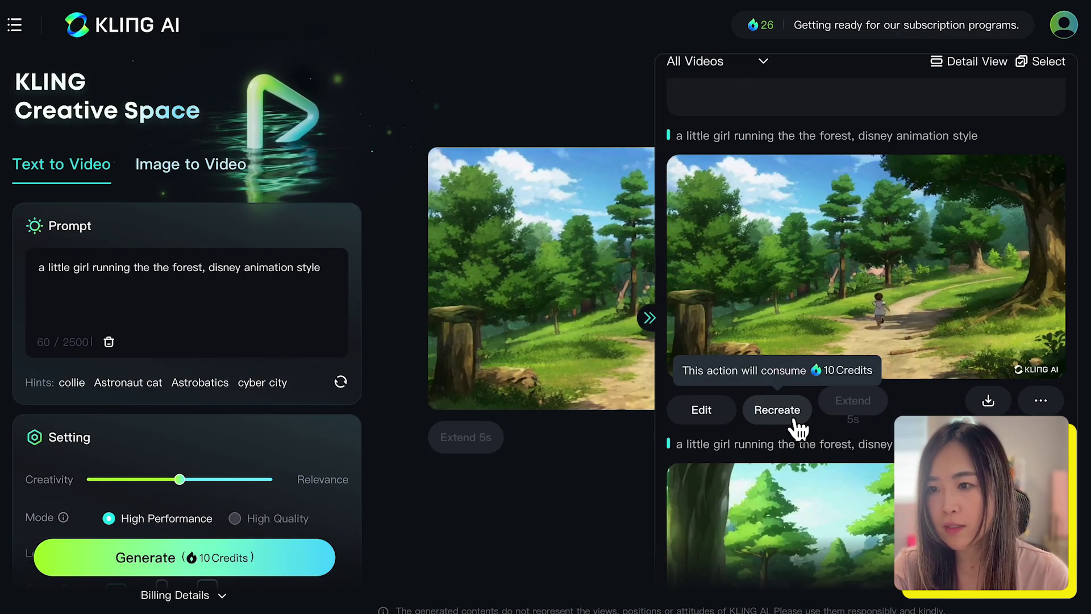
- Switch the video history to simple view and select the three earlier forest videos
click(993, 63)
click(1047, 67)
click(815, 122)
click(909, 130)
click(1017, 119)
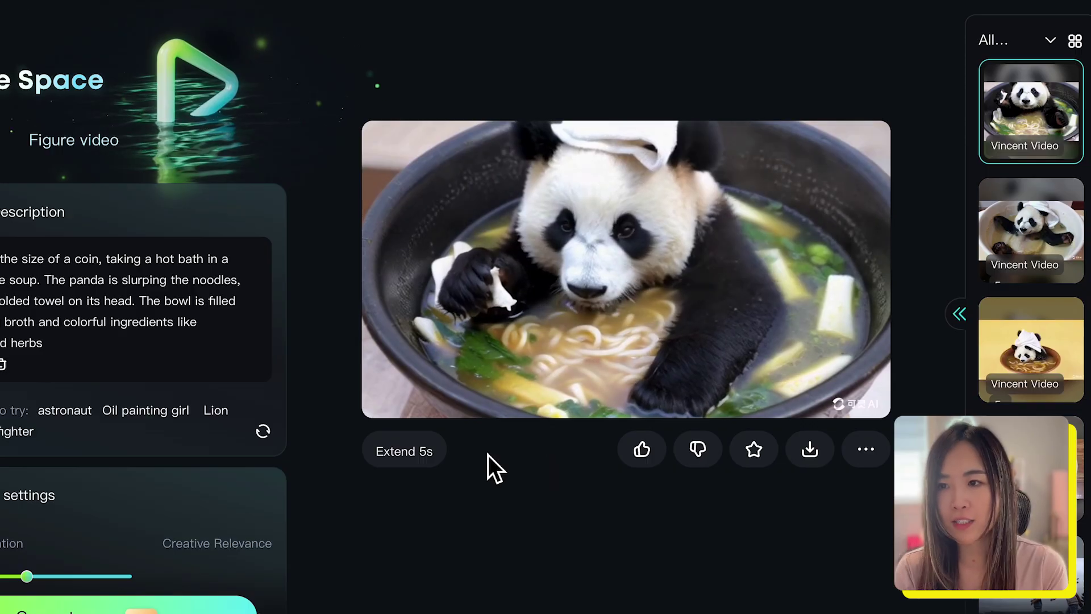
- Extend the panda video by 5s using a custom creative extension with the prompt "the panda get out of the noodle bowl"
click(440, 458)
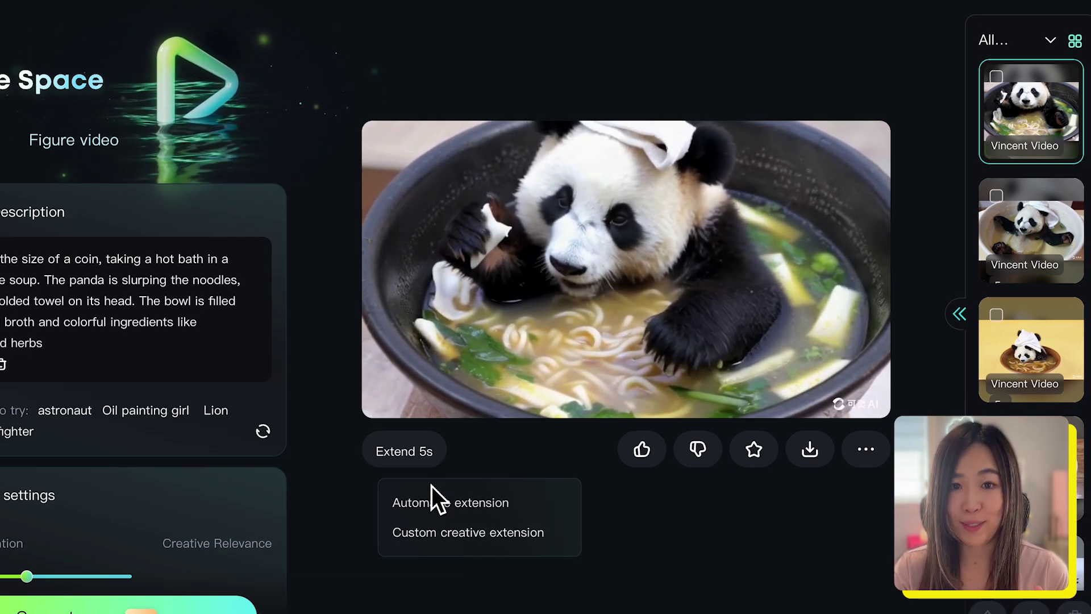
click(462, 540)
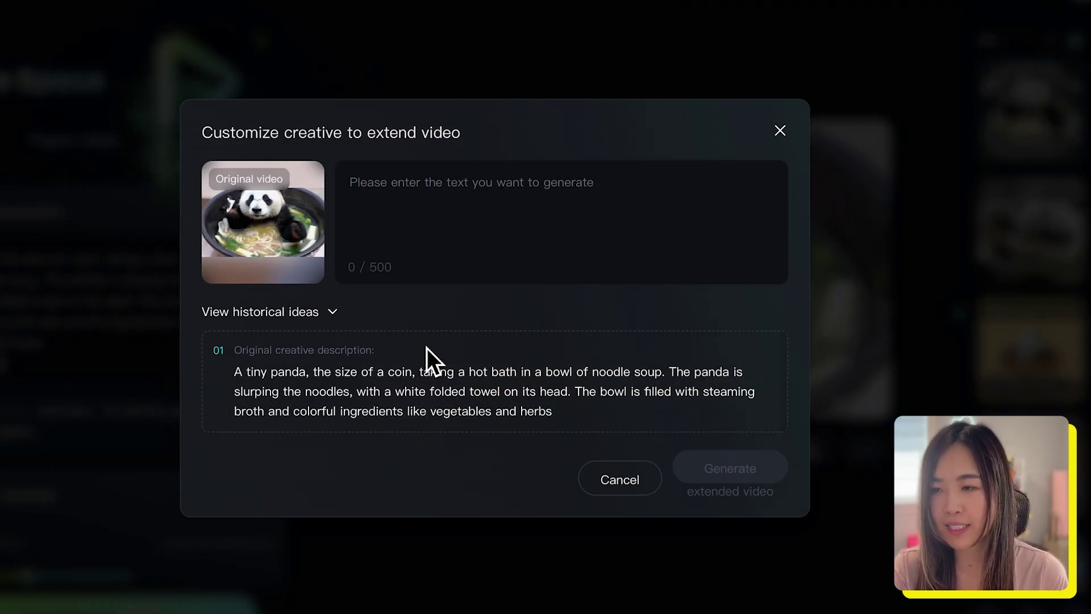
text(the panda get out of the noodle bowl)
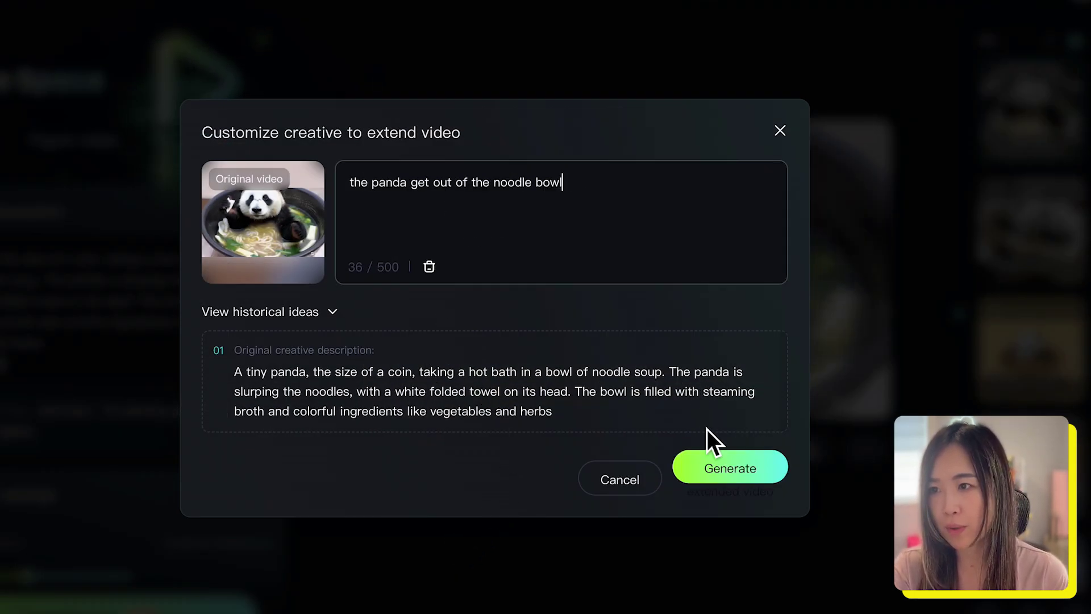
click(729, 470)
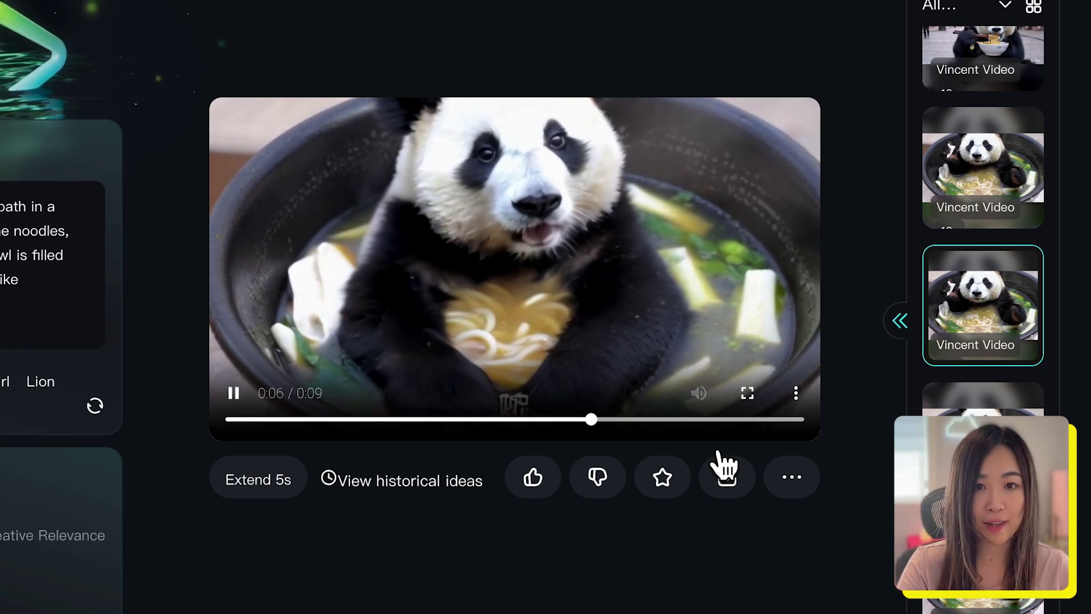
mouse_move(420, 488)
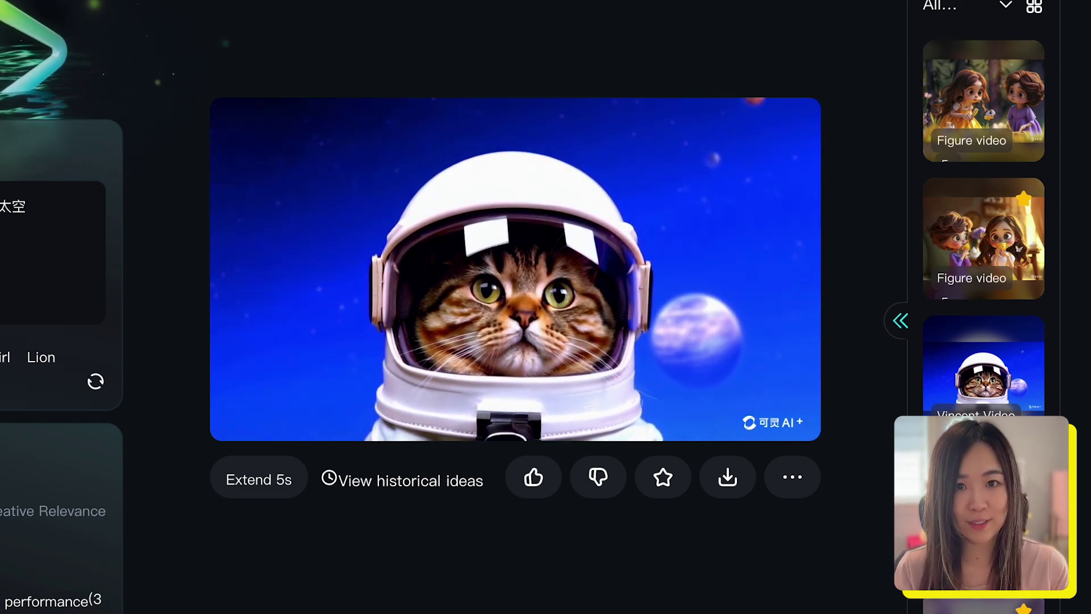
mouse_move(458, 502)
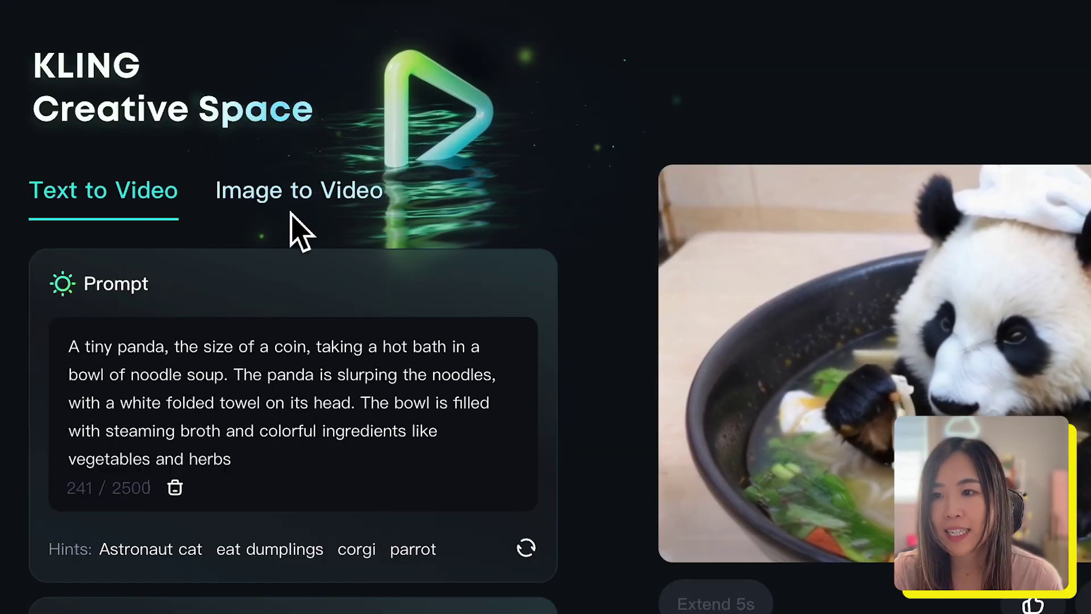
- Set up an image-to-video generation with the photo of the two little girls and try to enable end frames
click(297, 202)
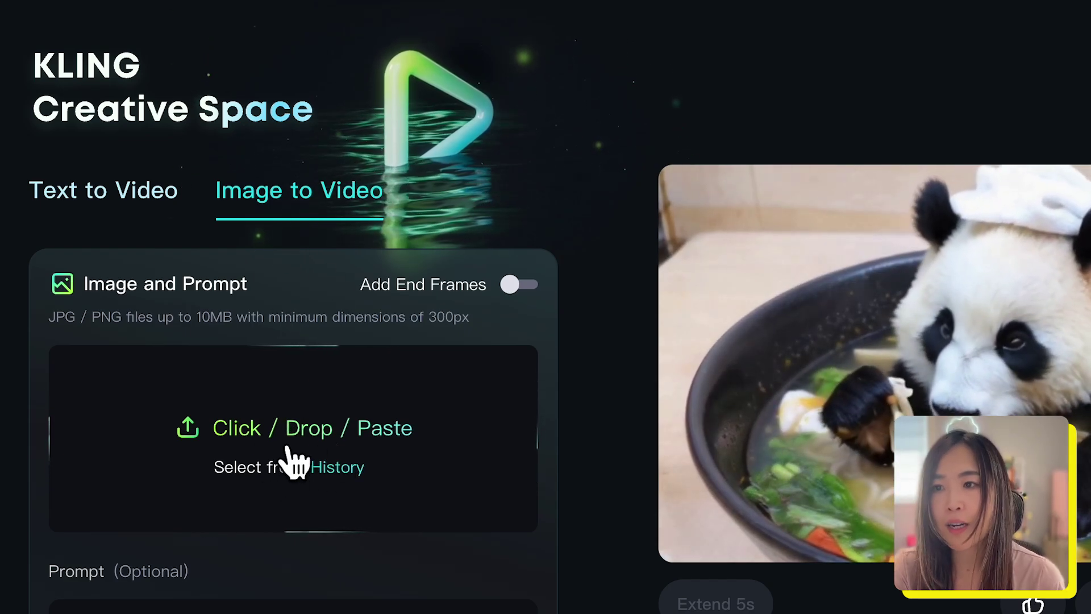
click(348, 473)
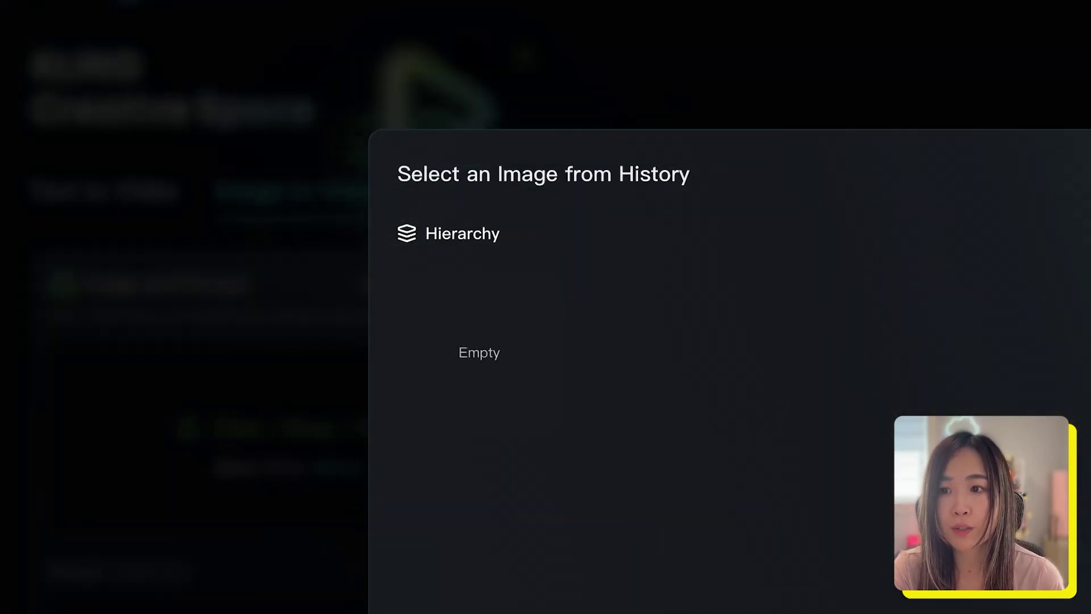
key(Escape)
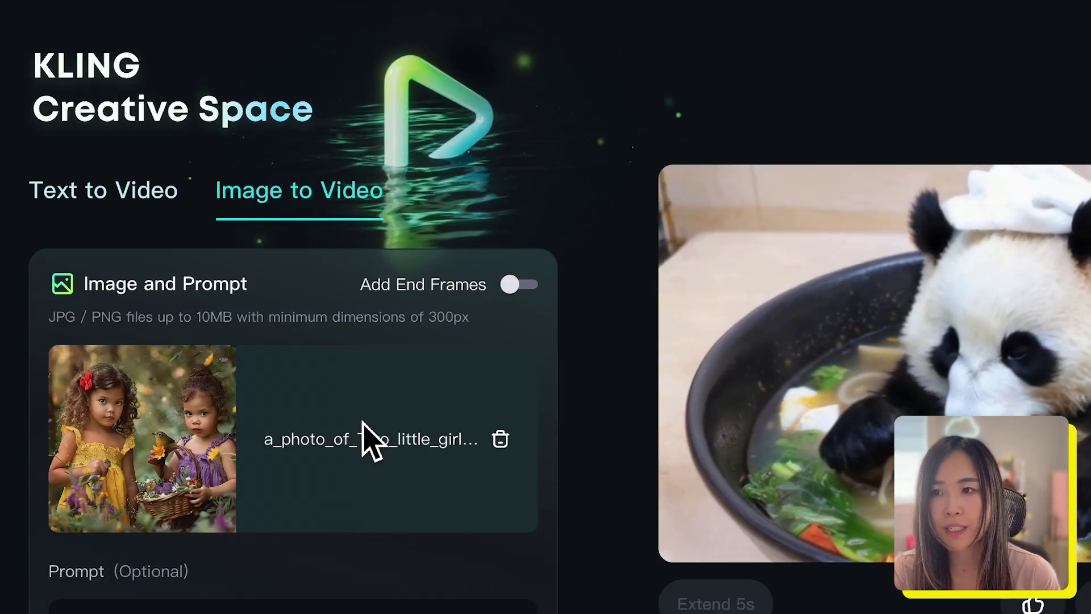
click(531, 291)
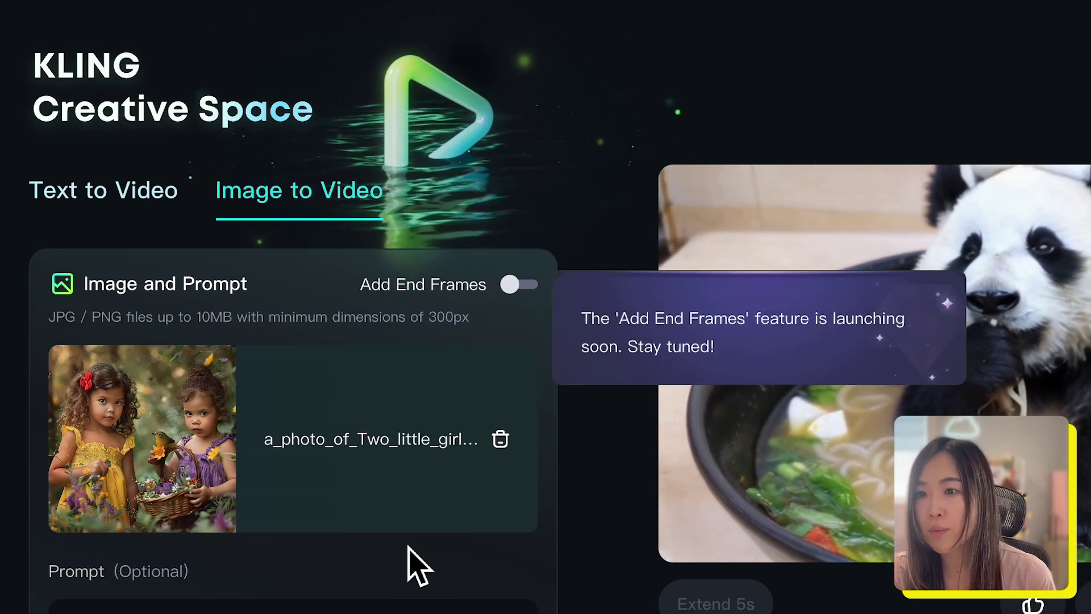
- Enter the prompt "two little girls picking flowers in the forest" for the photo and generate the video
click(415, 605)
text(two little girls )
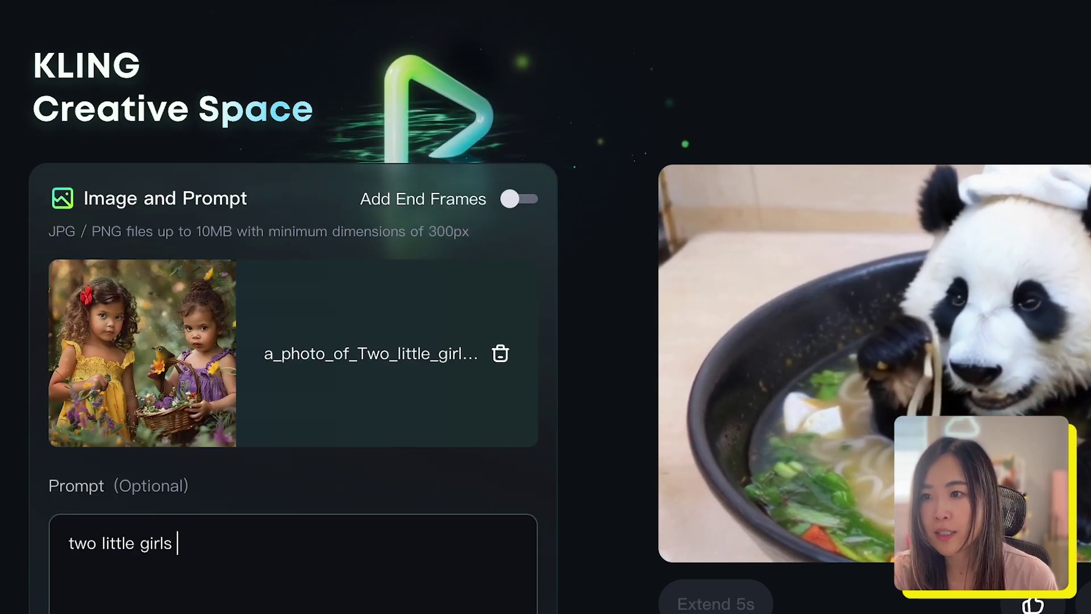
text(picking flowers in the forest)
scroll(495, 587, down, 8)
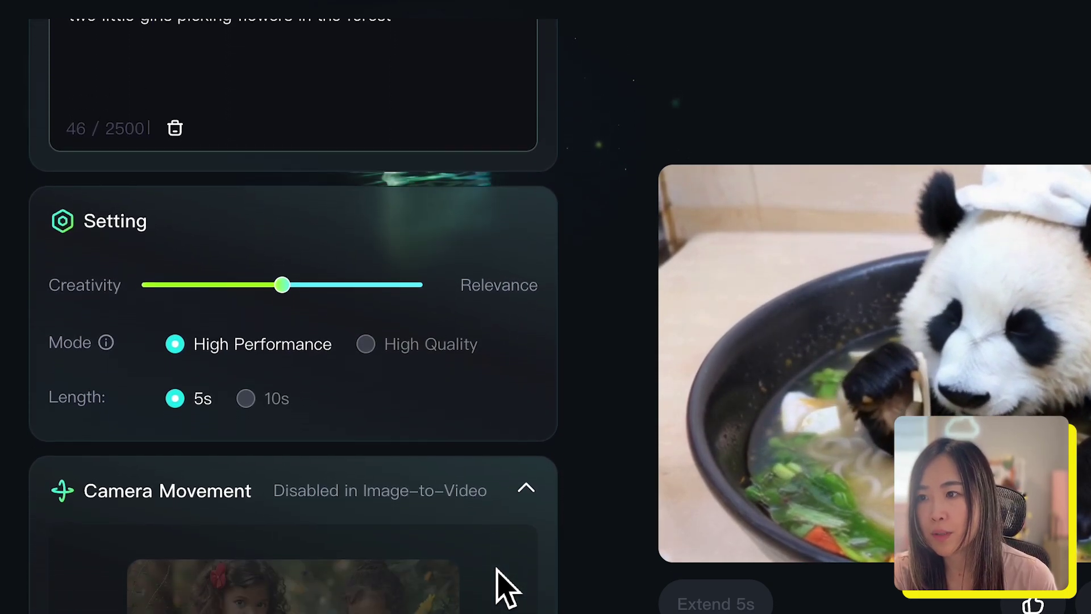
scroll(500, 585, down, 7)
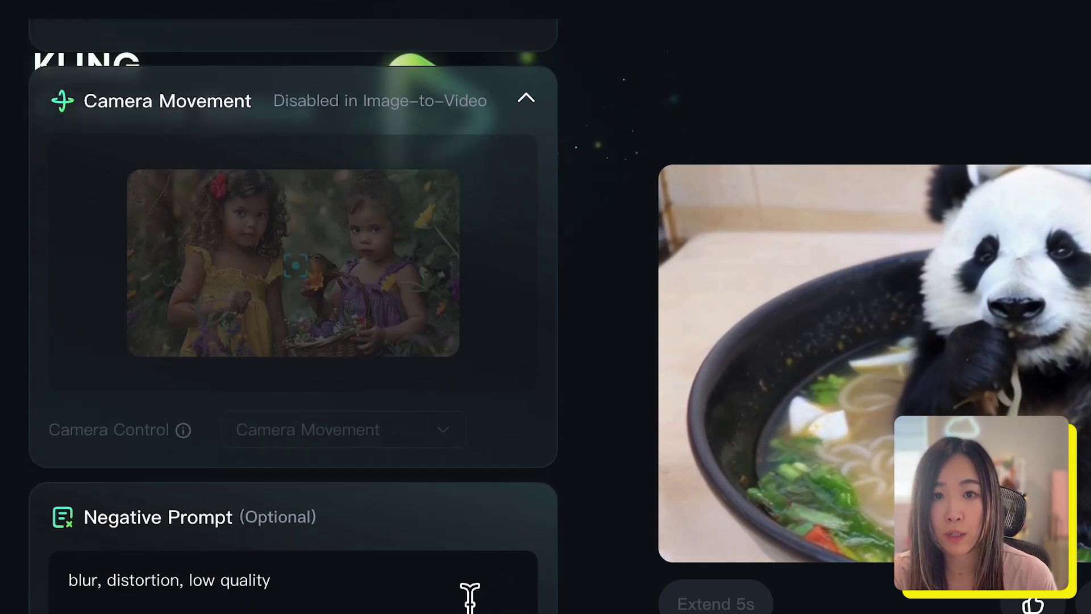
scroll(468, 595, up, 10)
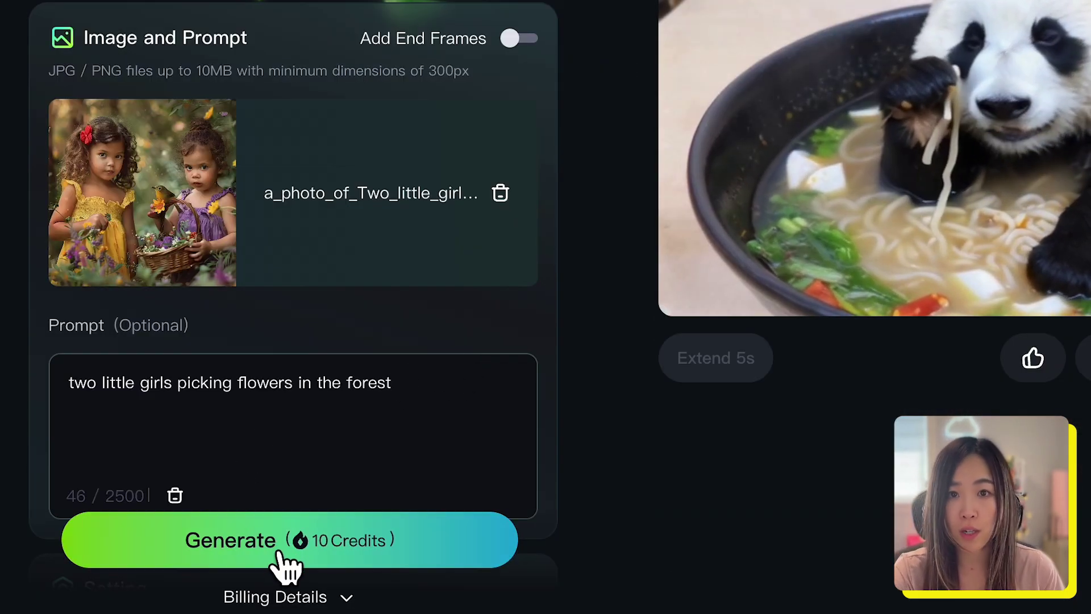
click(287, 564)
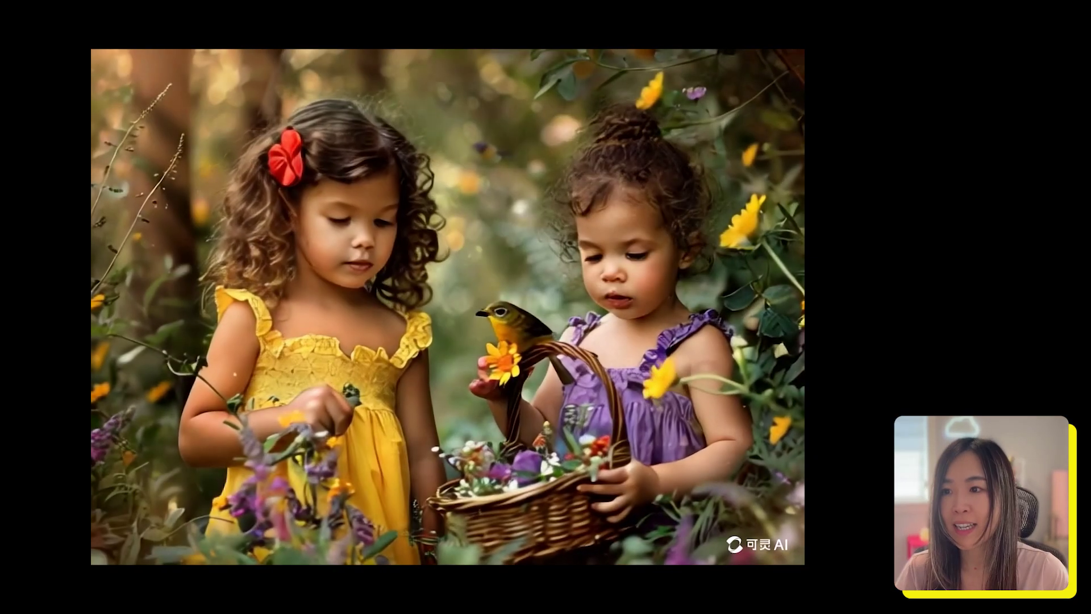
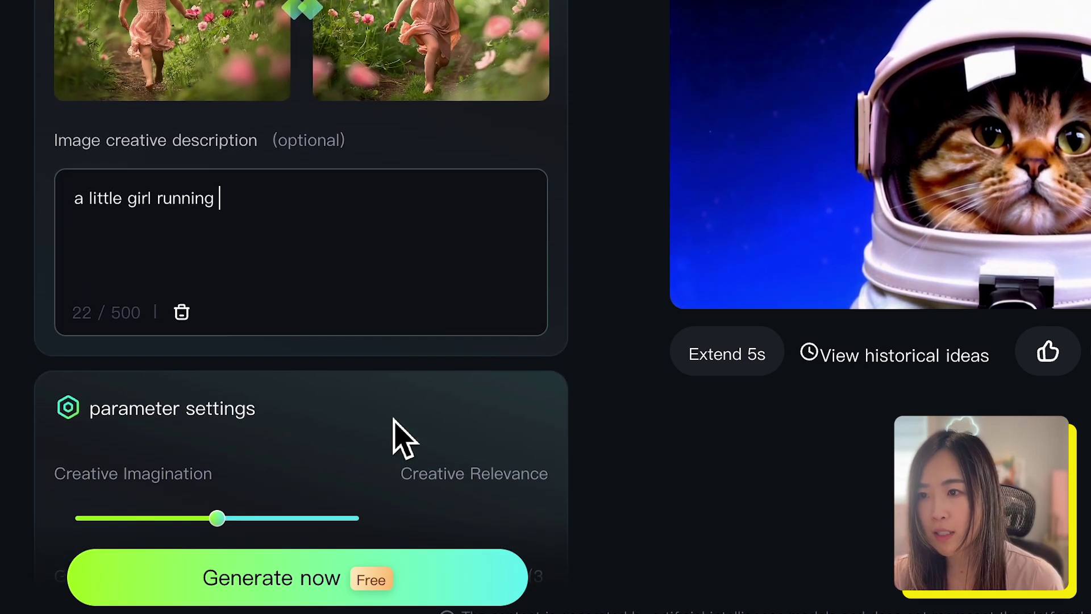
- Generate the video of the little girl running from its two frame images and extend it by 5s with automatic extension
scroll(370, 540, up, 2)
click(335, 582)
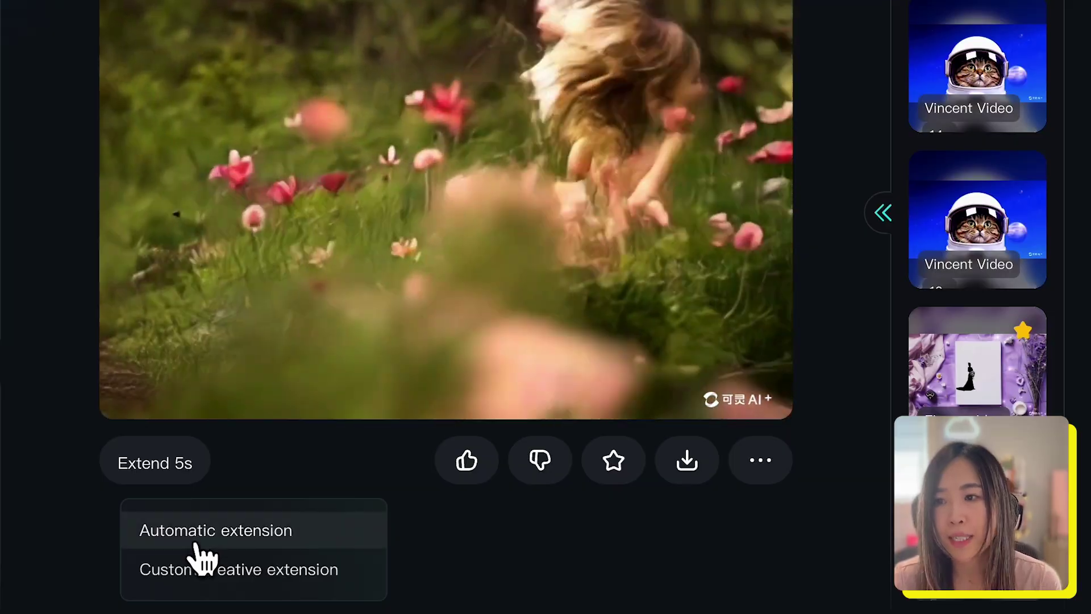
click(230, 554)
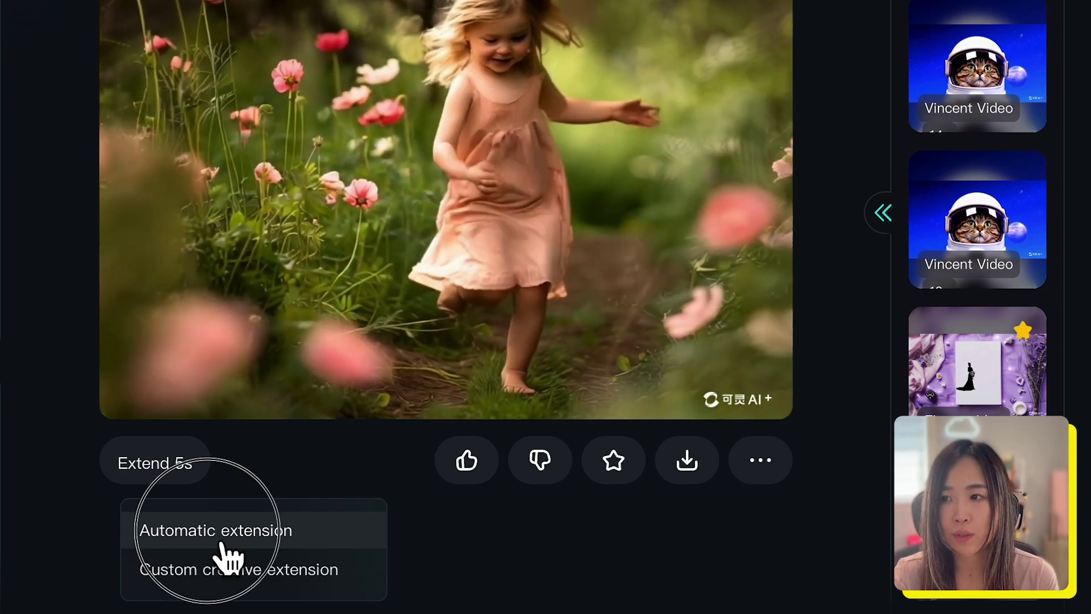